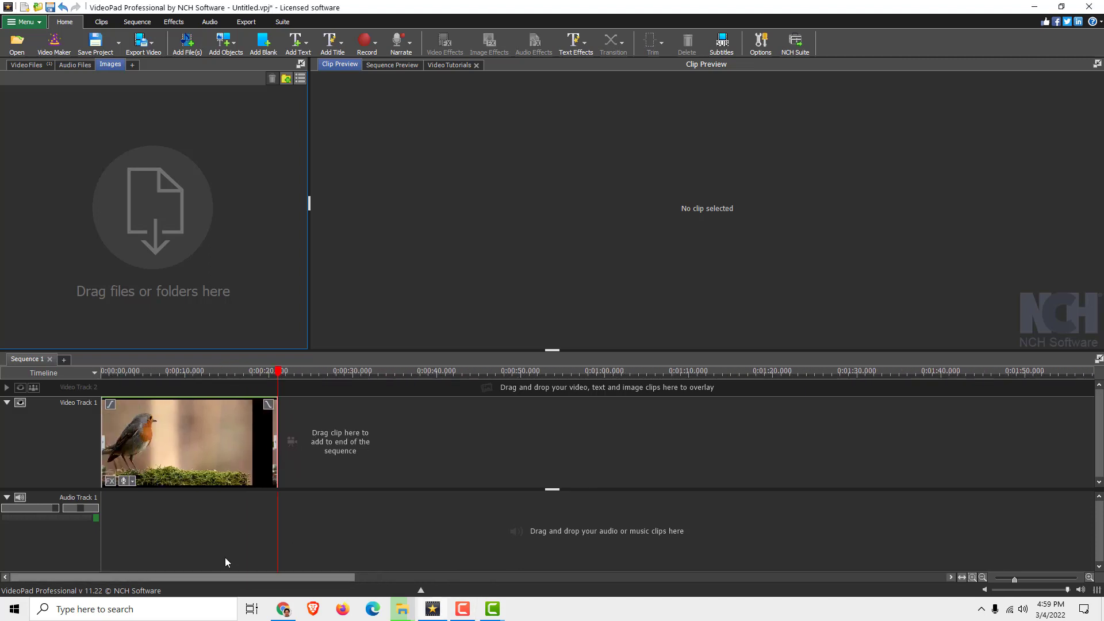
pyautogui.scroll(1, 214, 459)
pyautogui.scroll(1, 222, 569)
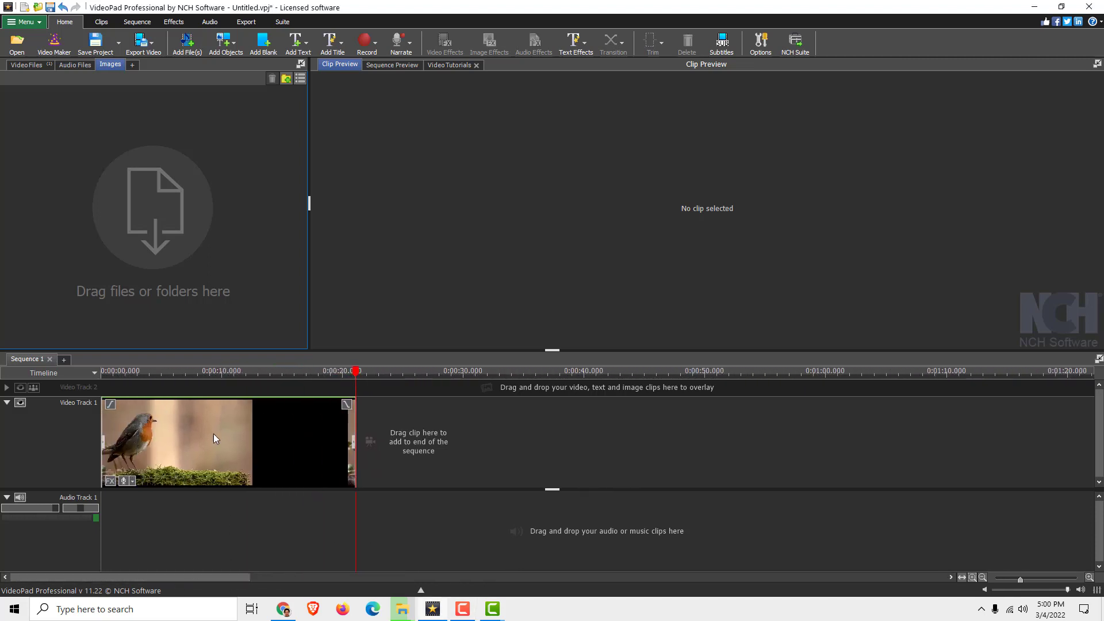
# - Show the Video Files bin containing the Robin clip
pyautogui.click(26, 65)
# - Add a new 'Title Text' clip from the bin's Add Text option
pyautogui.rightClick(118, 132)
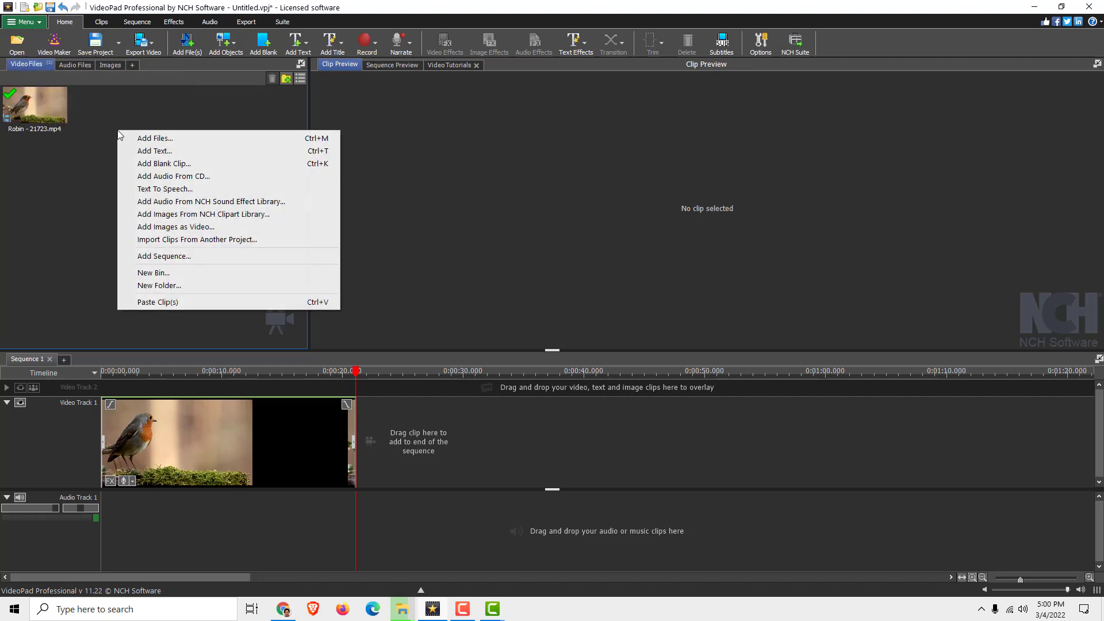
pyautogui.click(154, 150)
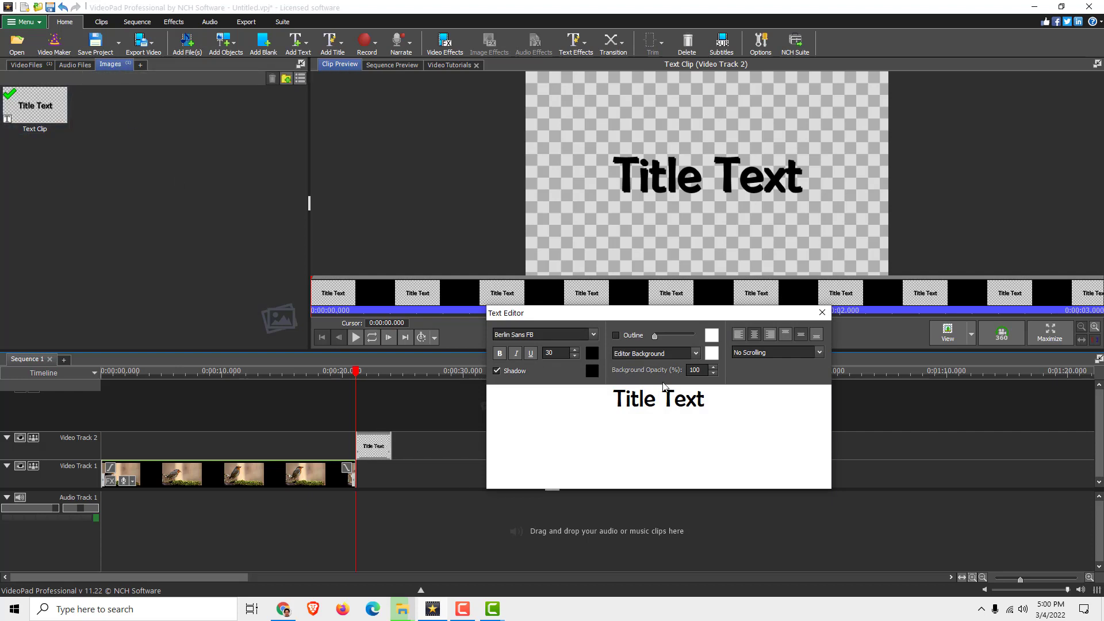
# - Replace the 'Title Text' wording with BIRD
pyautogui.doubleClick(640, 398)
pyautogui.click(640, 402)
pyautogui.tripleClick(640, 404)
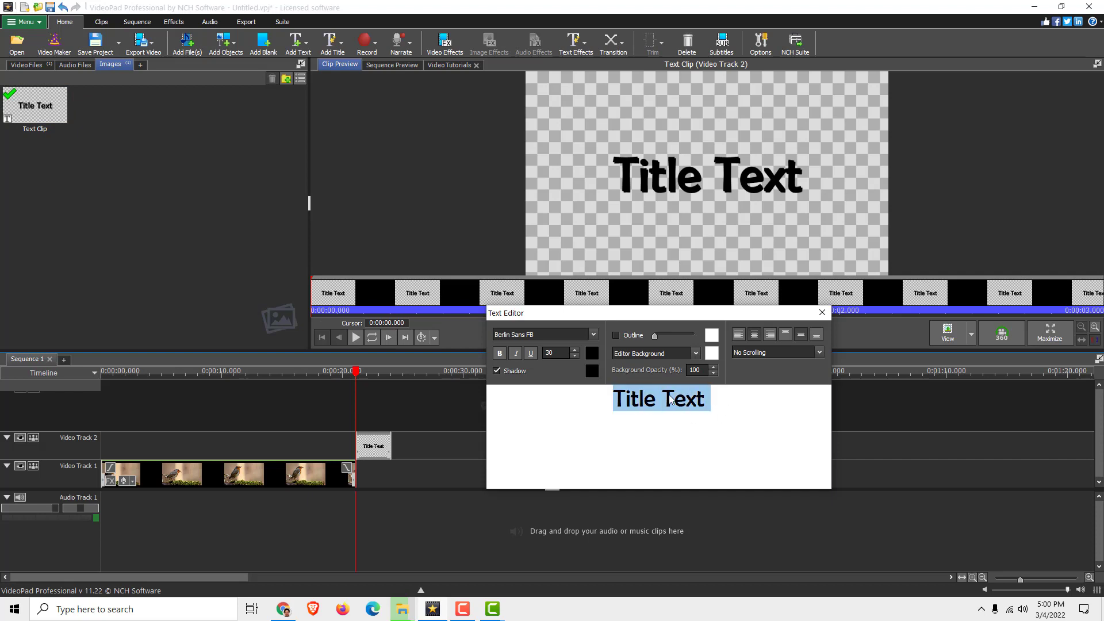
pyautogui.write('BIRD')
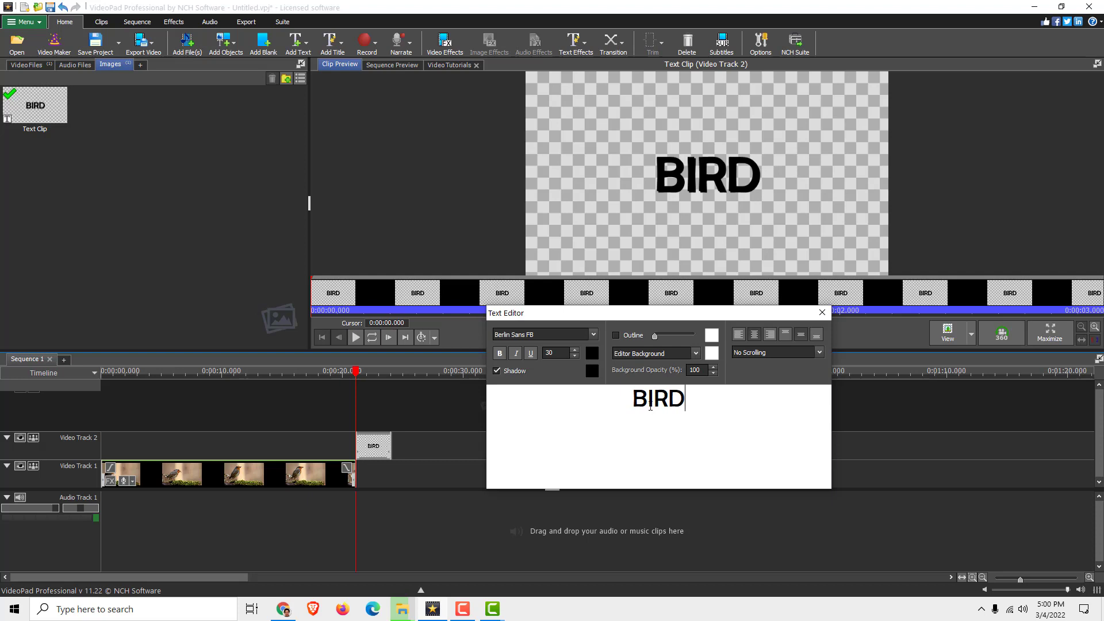
# - Set BIRD in the Calibri font, left-aligned
pyautogui.doubleClick(649, 402)
pyautogui.click(593, 335)
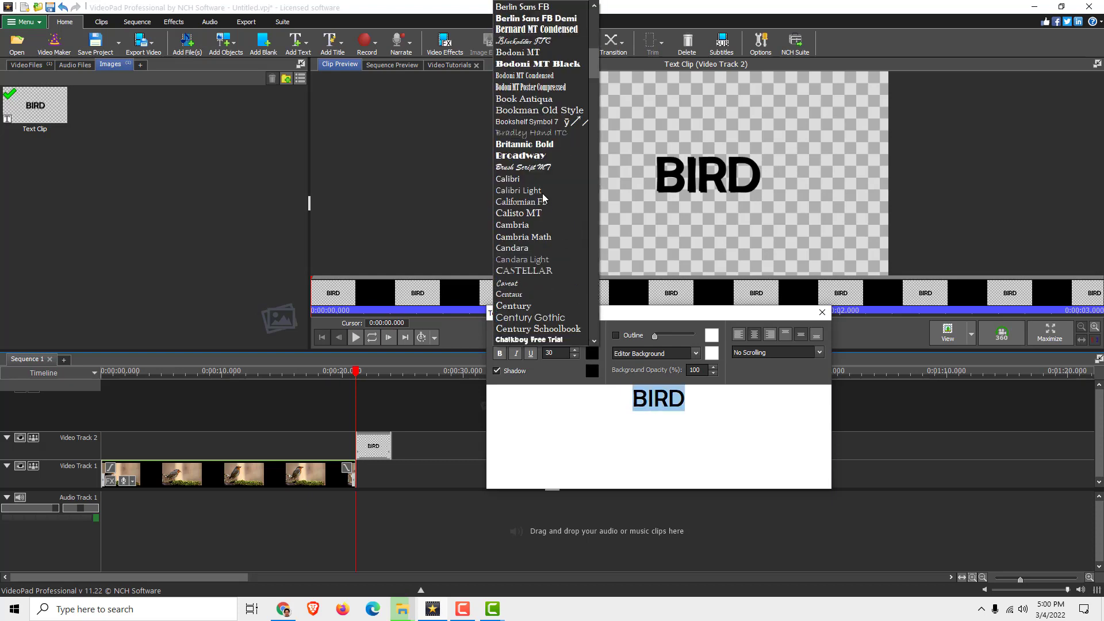
pyautogui.click(509, 178)
pyautogui.click(739, 335)
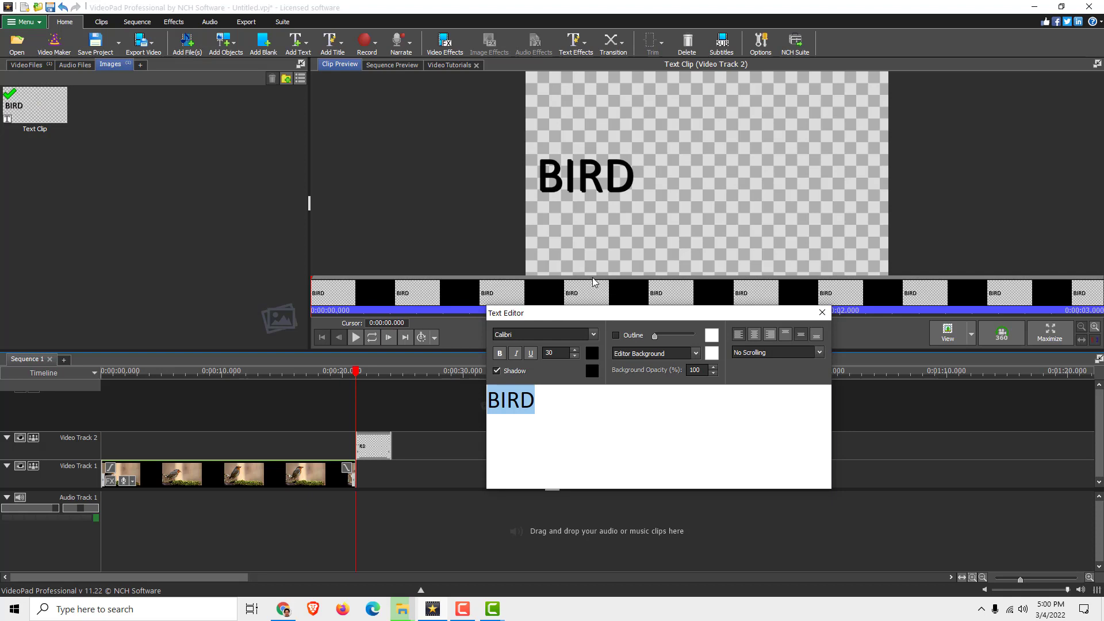
# - Turn on a red outline for the BIRD text
pyautogui.click(617, 337)
pyautogui.click(712, 336)
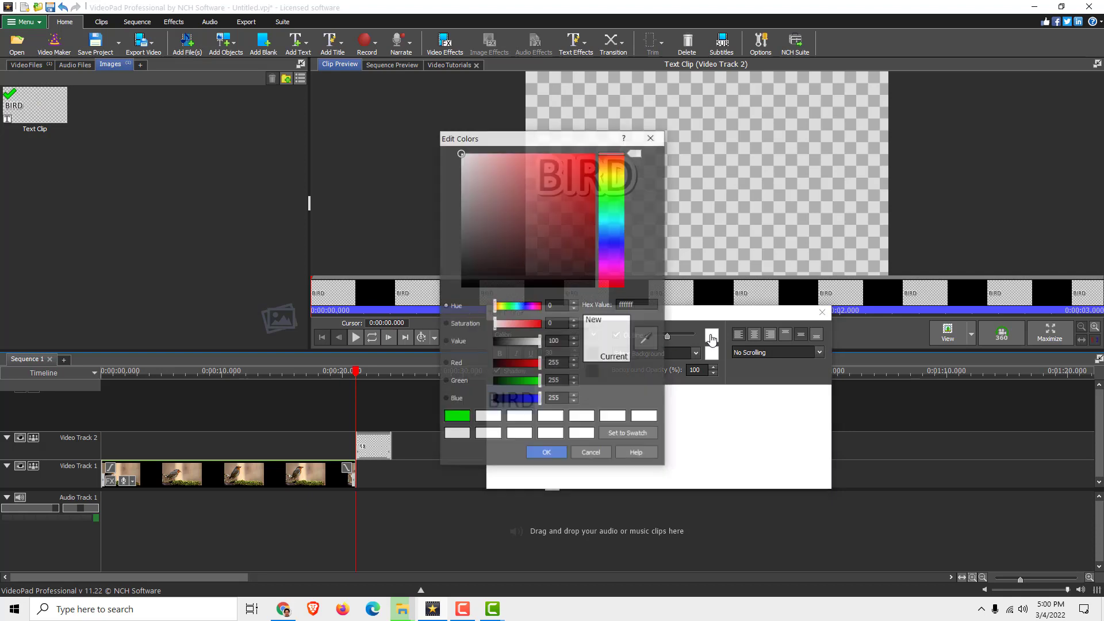
pyautogui.click(615, 274)
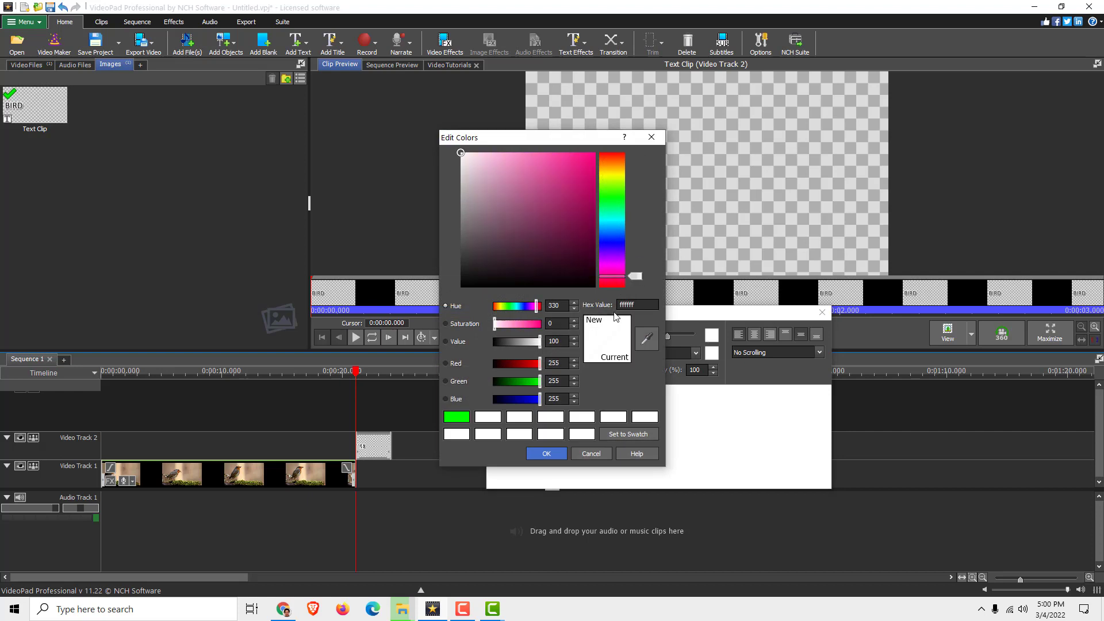
pyautogui.click(554, 459)
# - Add a drop shadow to the BIRD text
pyautogui.moveTo(544, 401); pyautogui.dragTo(472, 409)
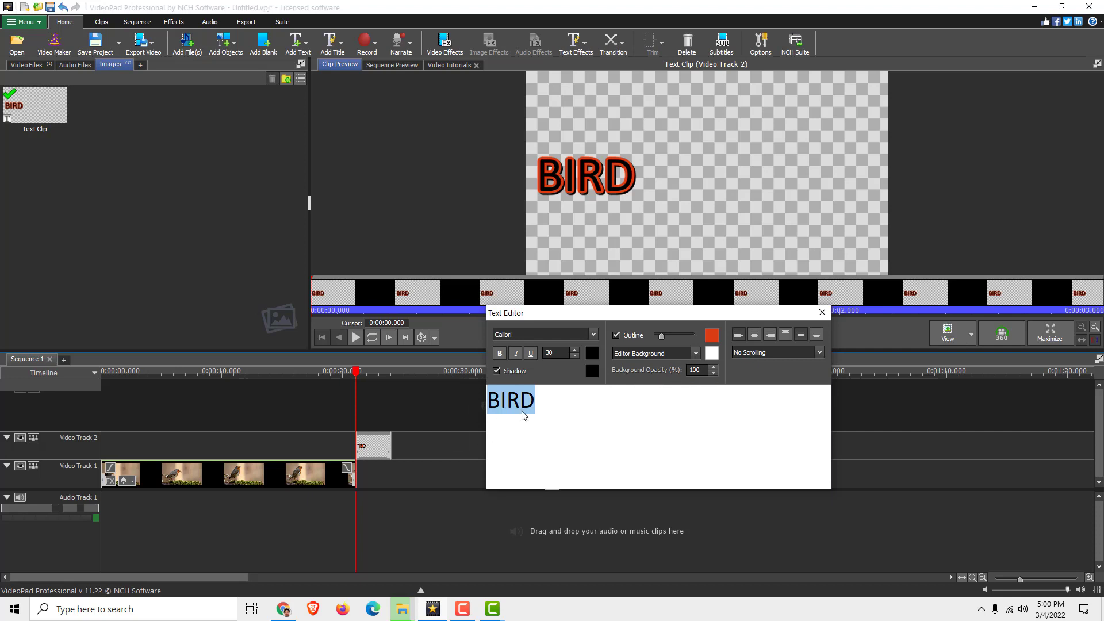
pyautogui.click(498, 371)
pyautogui.click(553, 401)
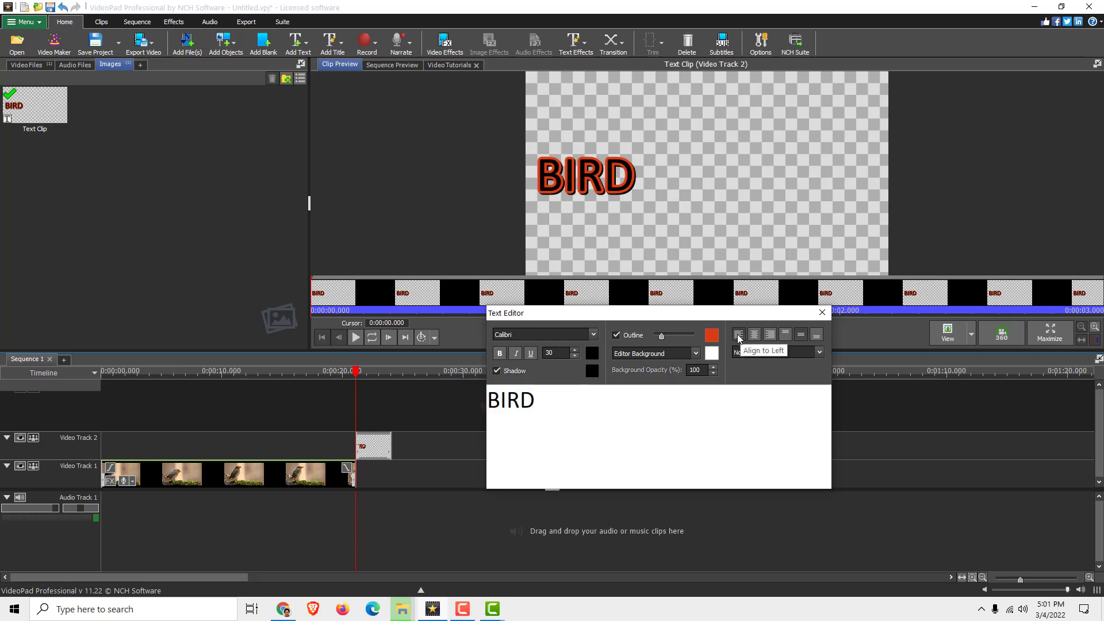
# - Move the BIRD clip to 0:00 on Video Track 2 and preview the overlay
pyautogui.click(824, 313)
pyautogui.moveTo(373, 450); pyautogui.dragTo(121, 444)
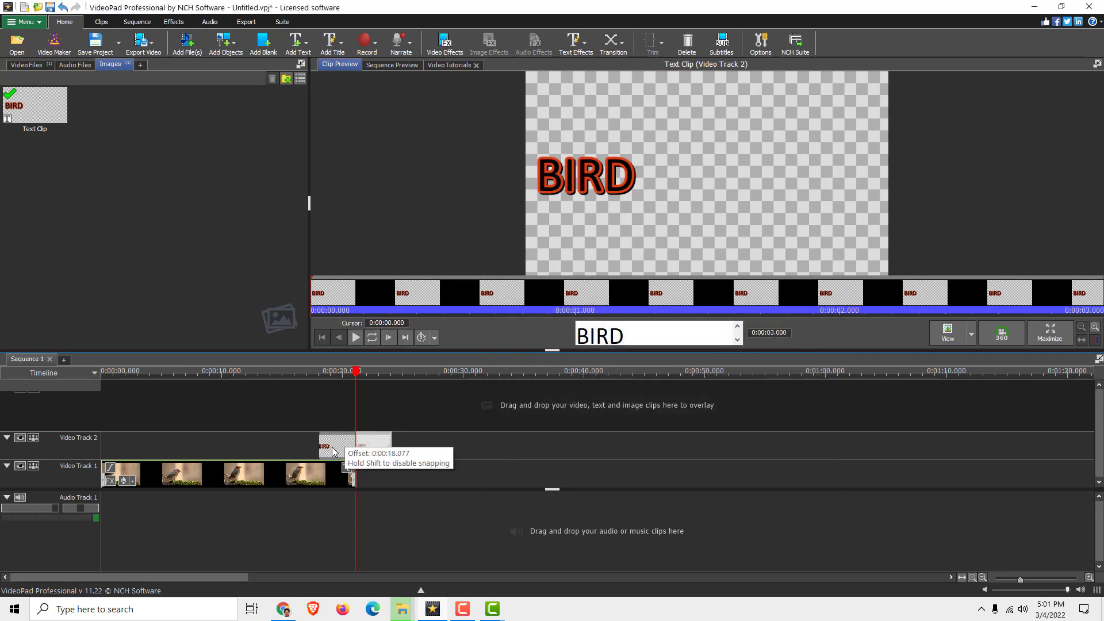
pyautogui.click(126, 372)
pyautogui.click(618, 209)
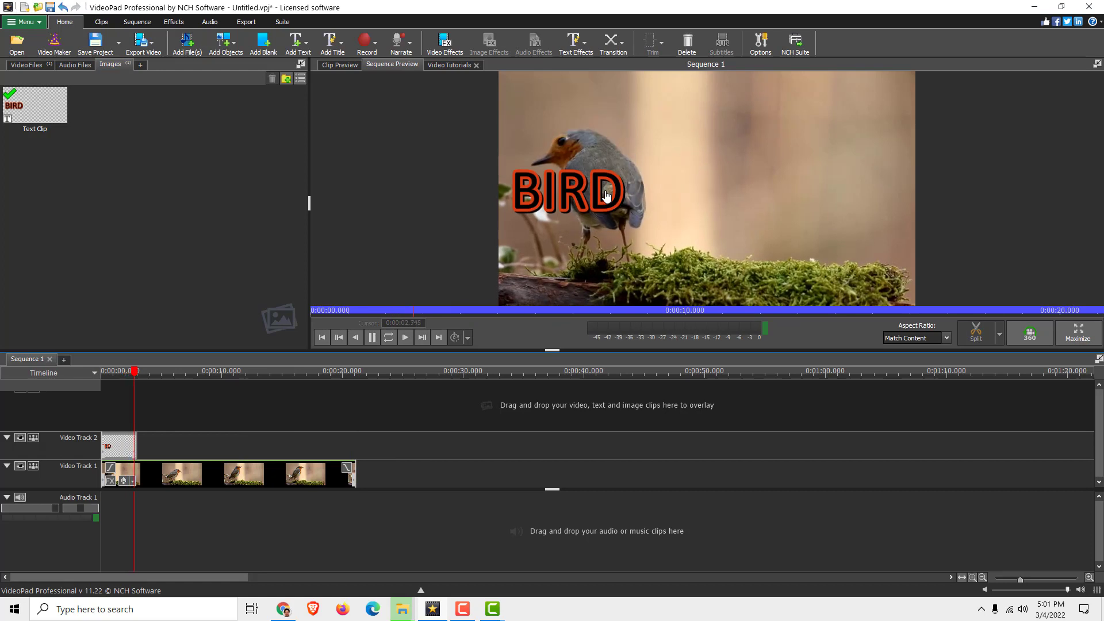
pyautogui.click(618, 209)
# - Stretch the BIRD clip to the end of the Robin video
pyautogui.click(122, 372)
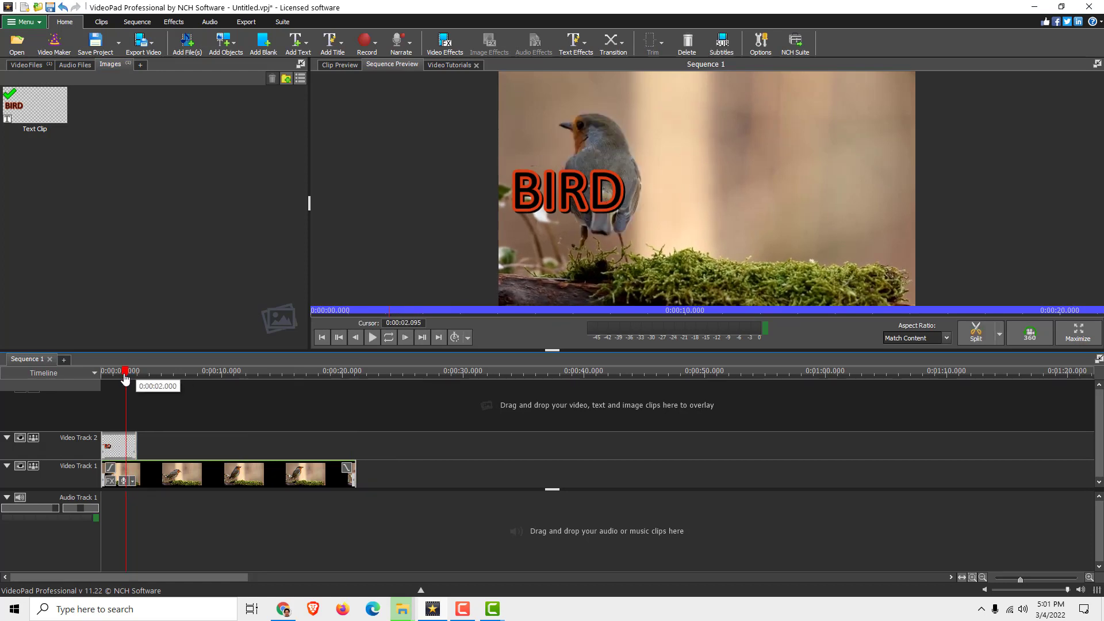
pyautogui.moveTo(137, 447); pyautogui.dragTo(353, 448)
pyautogui.click(244, 373)
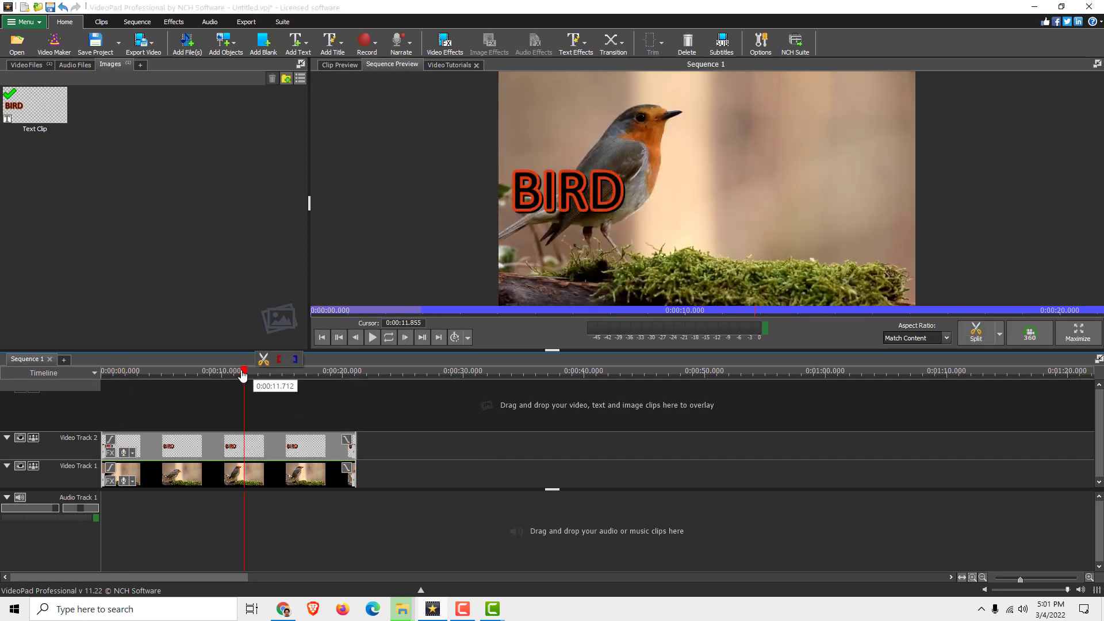
pyautogui.moveTo(244, 372); pyautogui.dragTo(288, 372)
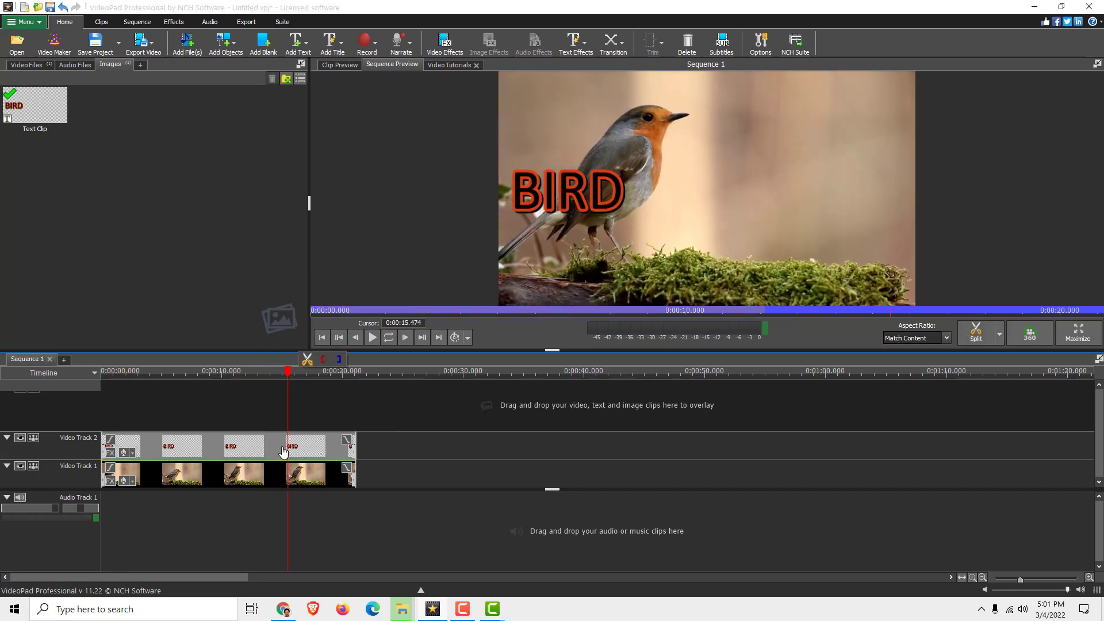
# - Change the text clip's wording from BIRD to 'dsydfd'
pyautogui.doubleClick(315, 443)
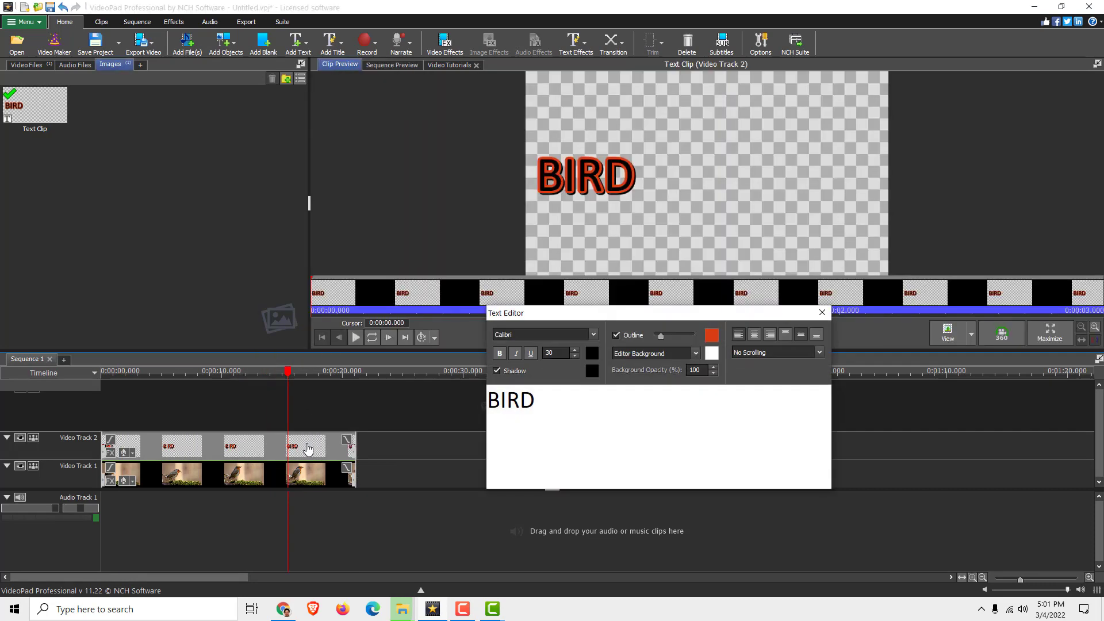
pyautogui.hotkey('ctrl', 'a')
pyautogui.write('dsydfd')
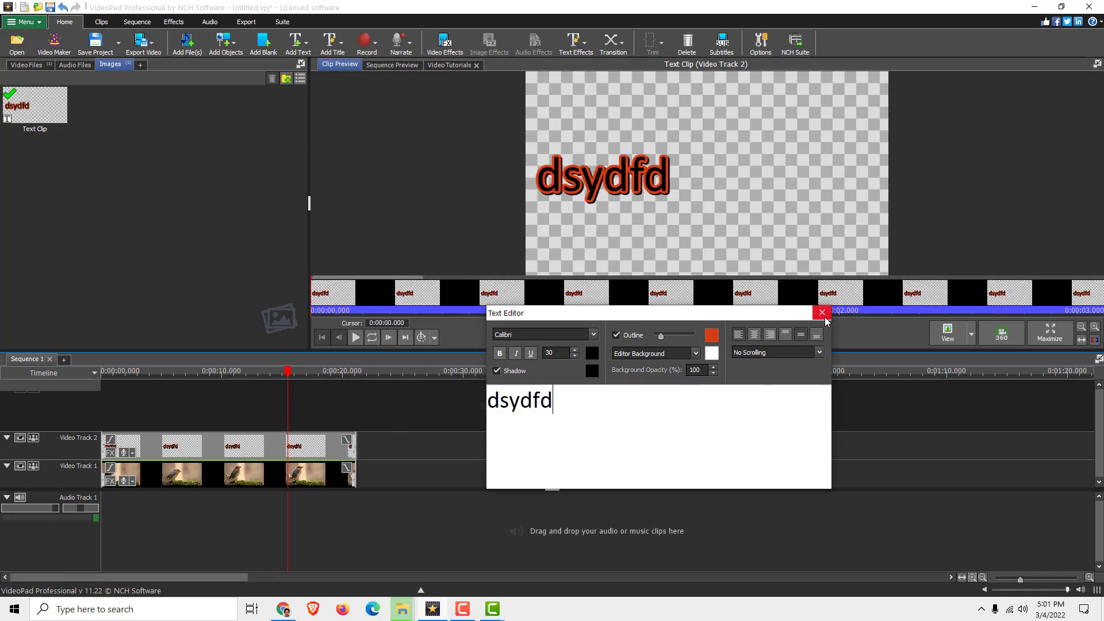
pyautogui.click(825, 314)
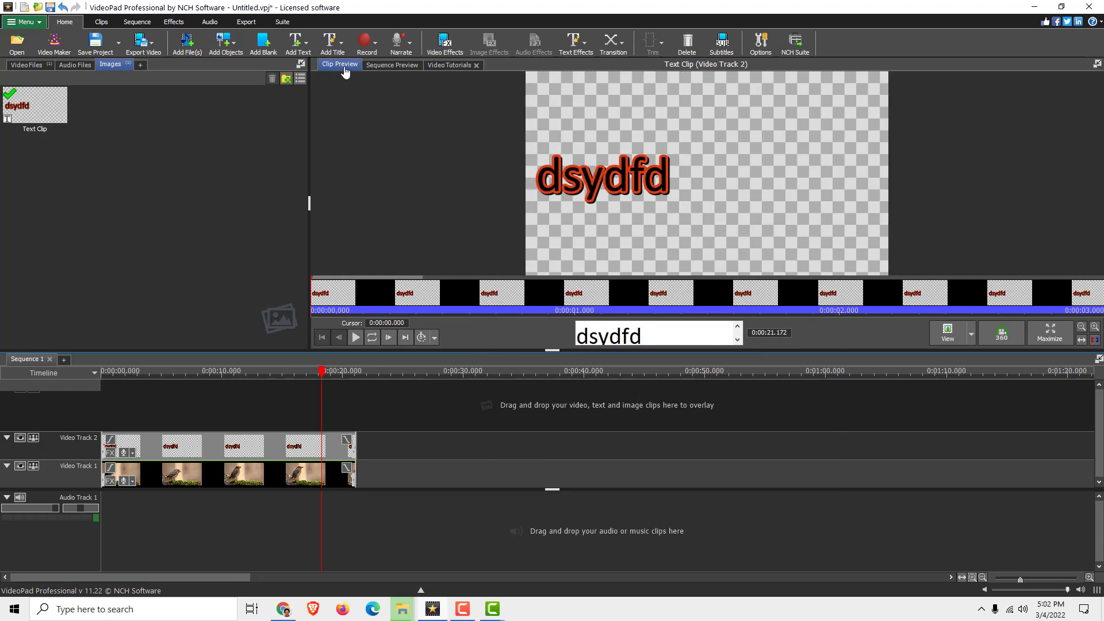
# - Place the 'dsydfd' text in the frame's top-right corner and check the sequence preview
pyautogui.moveTo(591, 183); pyautogui.dragTo(682, 156)
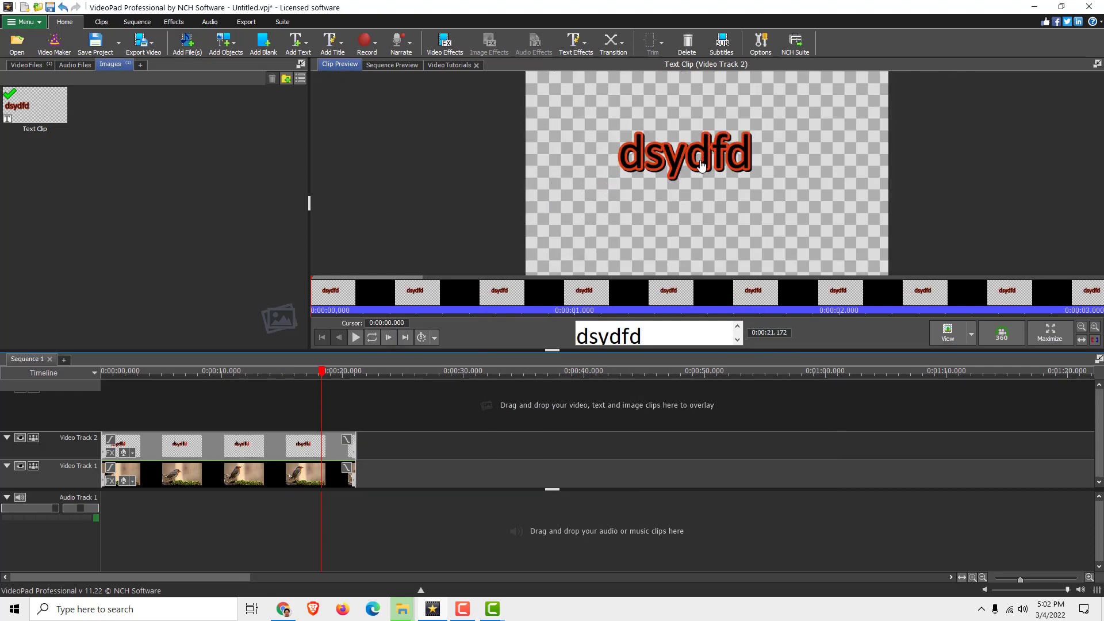
pyautogui.moveTo(758, 145); pyautogui.dragTo(828, 120)
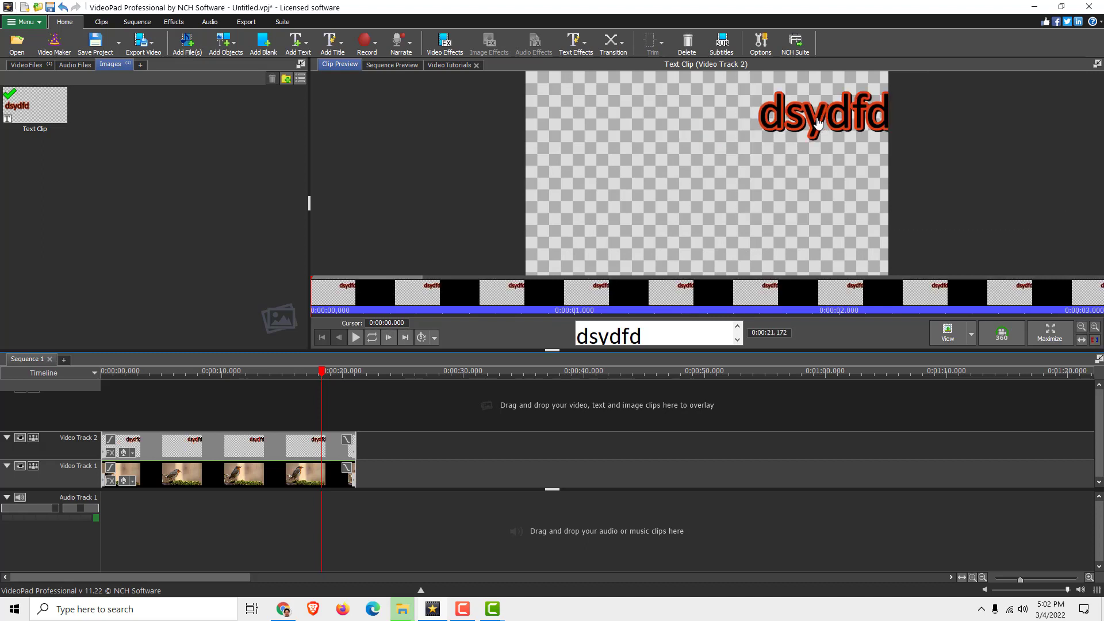
pyautogui.click(393, 64)
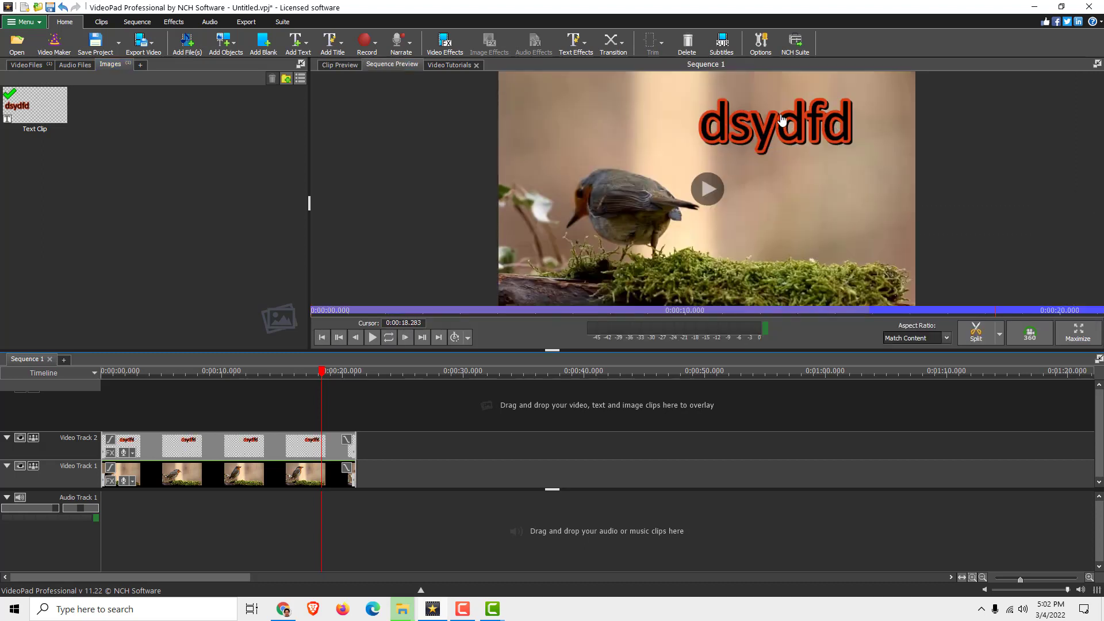